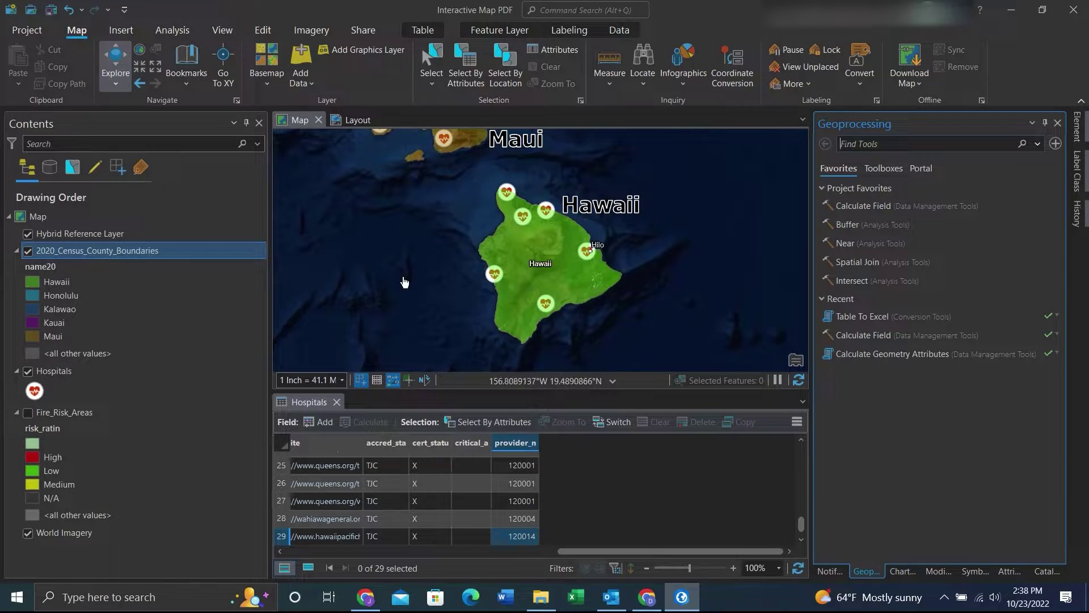
pyautogui.rightClick(134, 255)
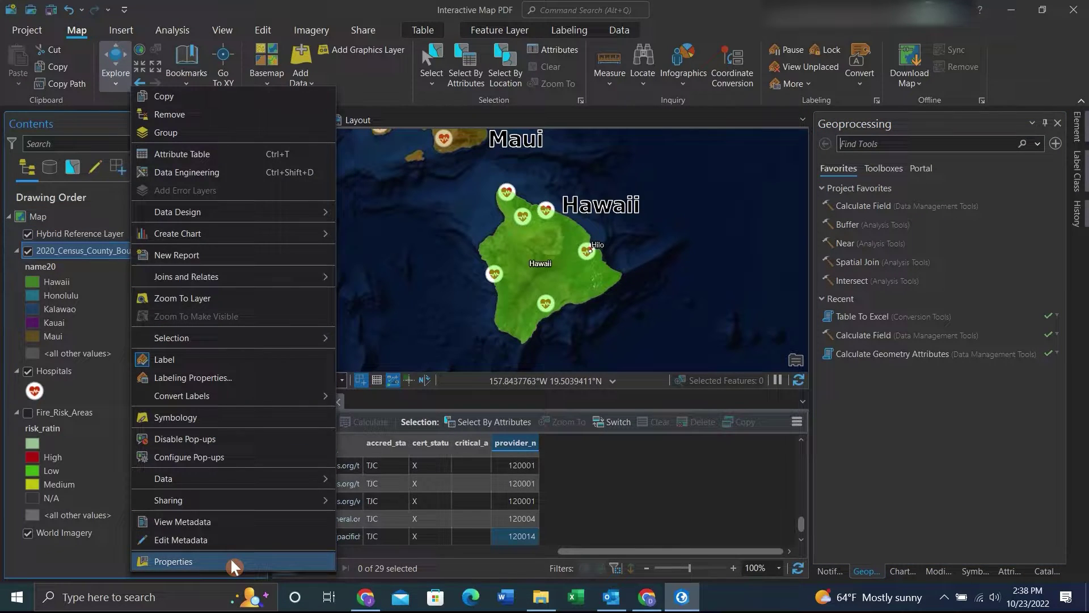
pyautogui.click(234, 566)
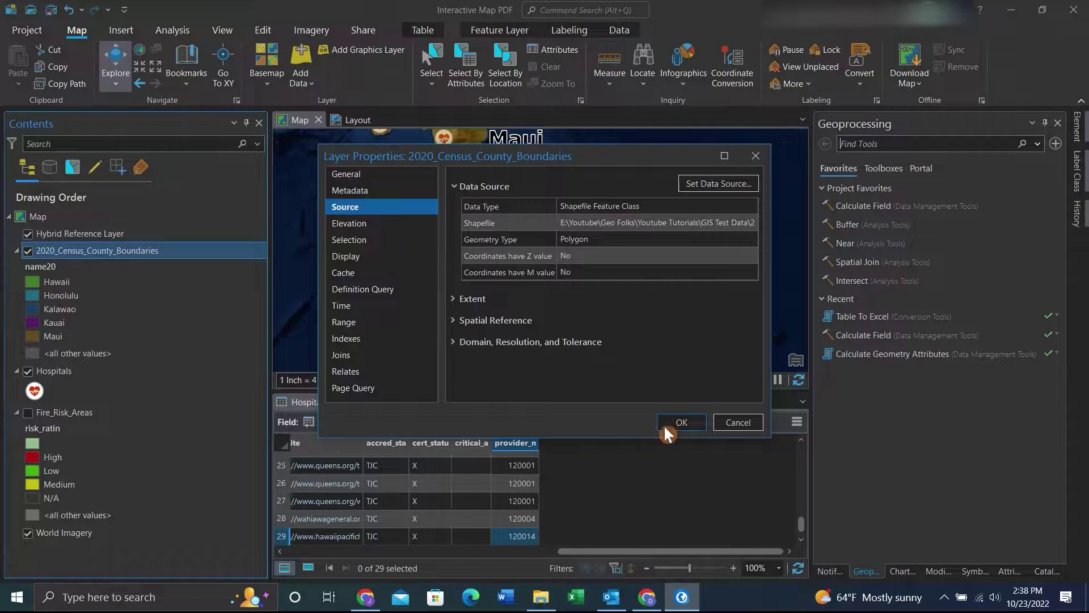
pyautogui.click(477, 321)
pyautogui.scroll(-3, 574, 338)
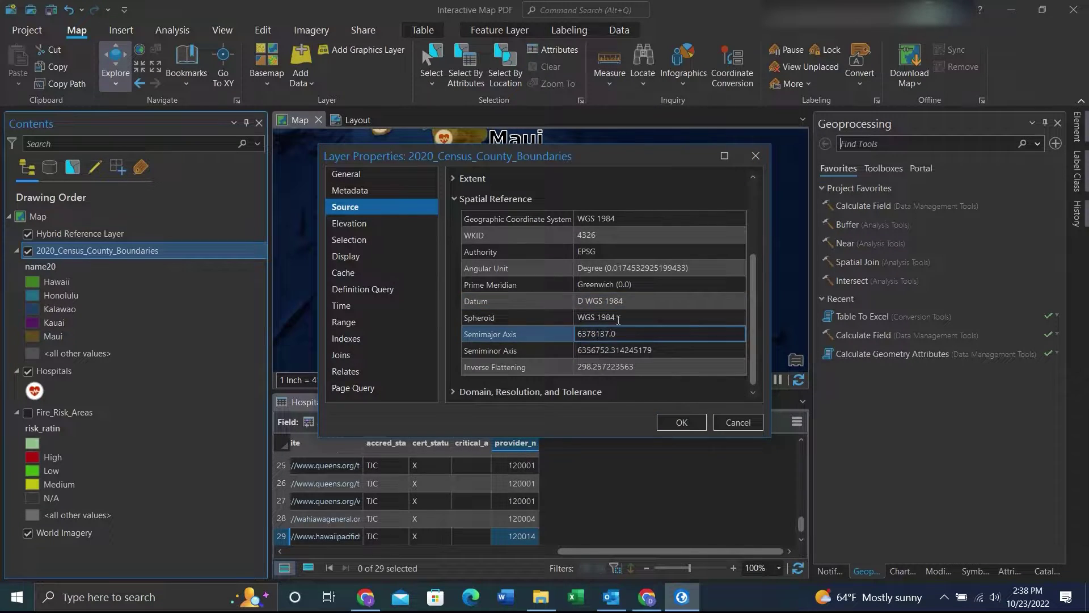
pyautogui.scroll(3, 584, 330)
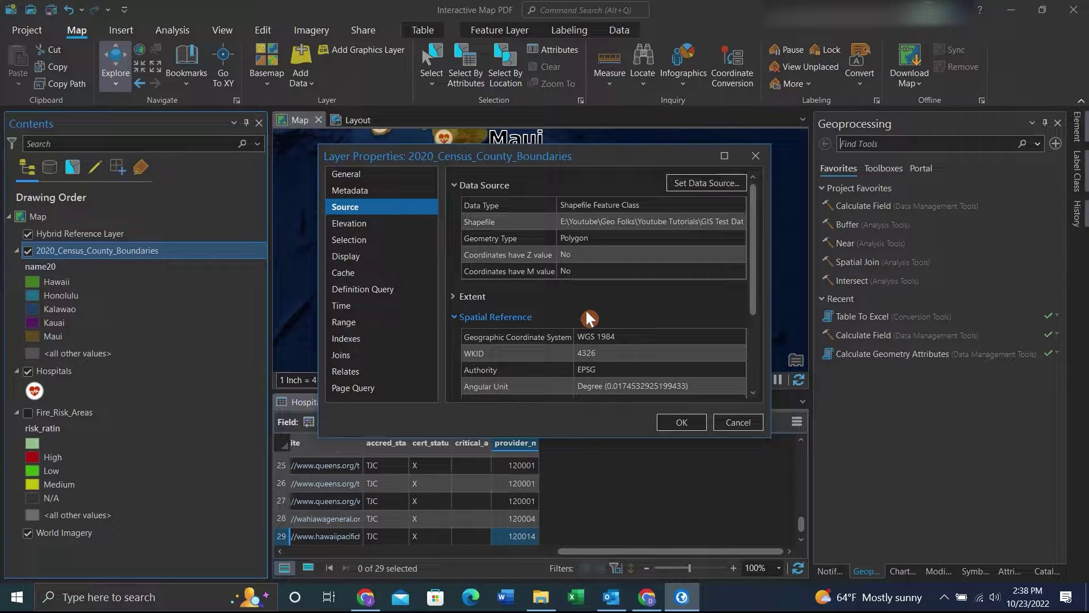
pyautogui.click(748, 424)
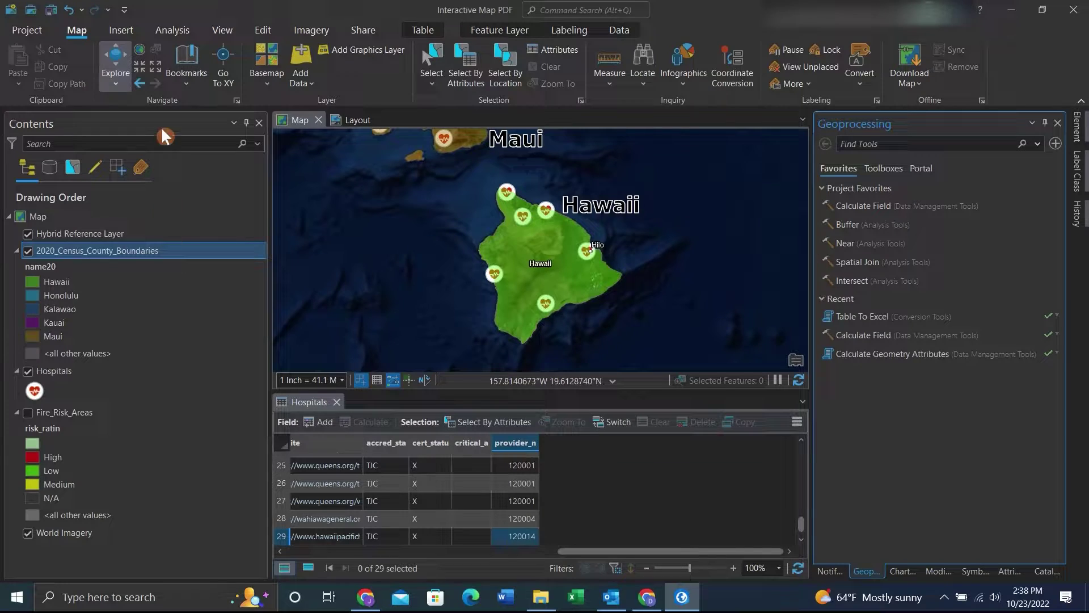
# Step: Find and open the Project tool in the Analysis geoprocessing tools
pyautogui.click(171, 28)
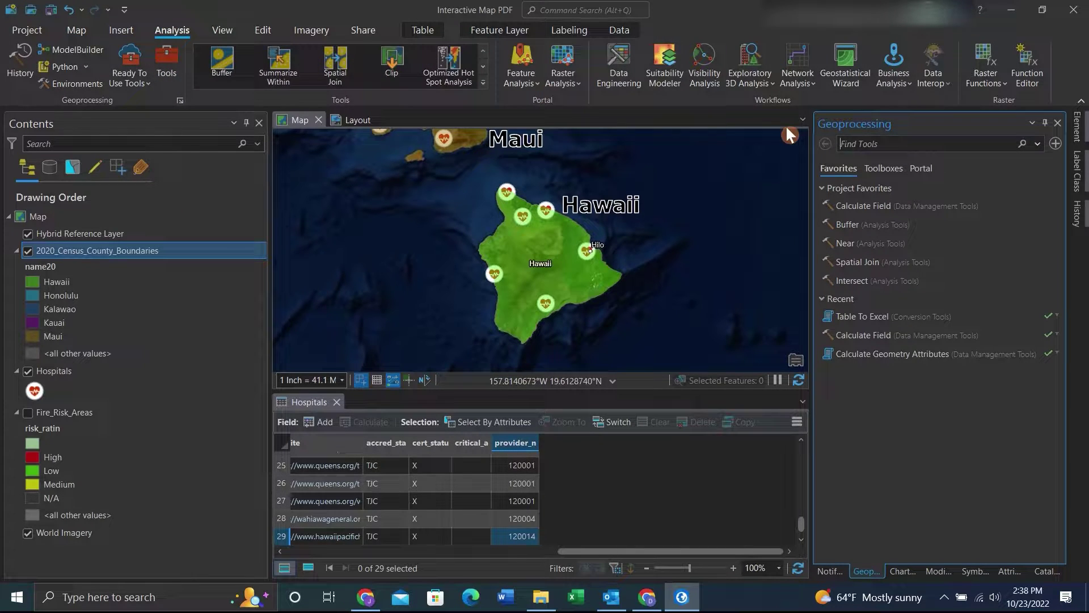
pyautogui.click(853, 145)
pyautogui.write('project')
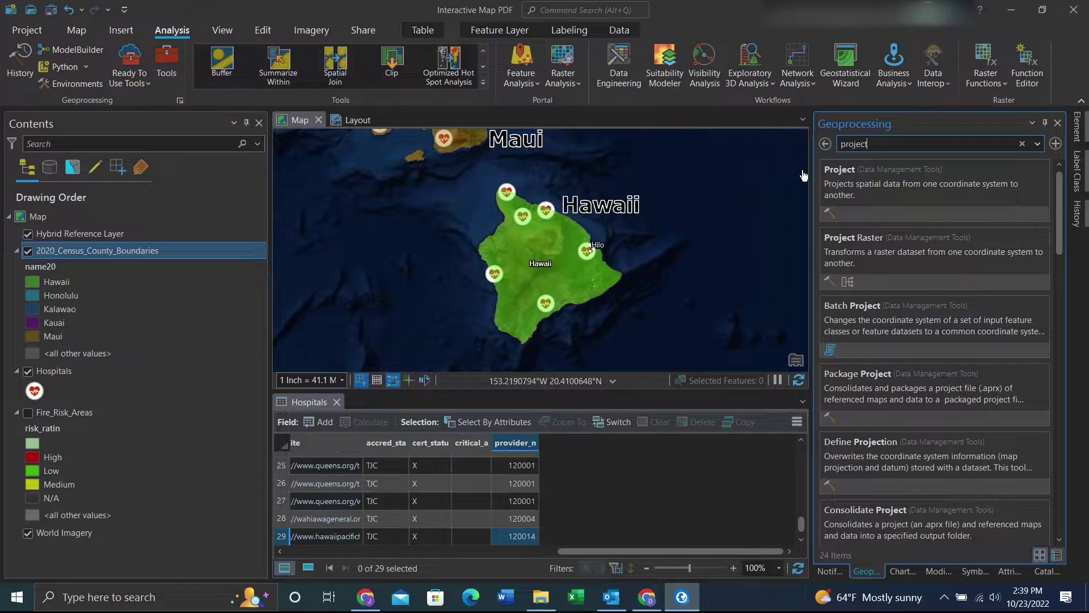
pyautogui.click(833, 175)
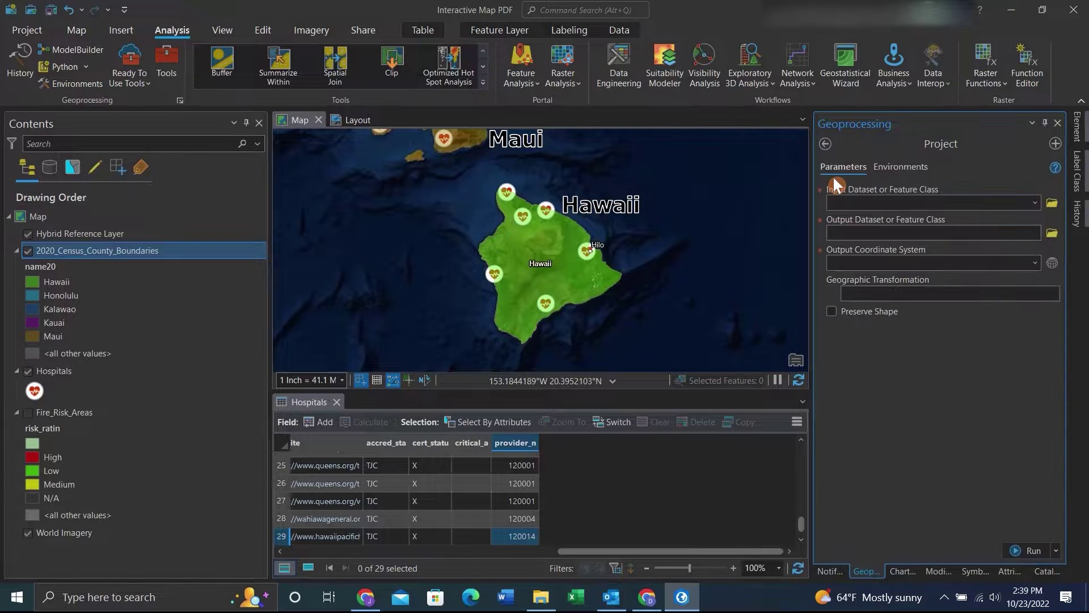
# Step: Set 2020_Census_County_Boundaries as input, keeping the c2020_Census_County__Project output
pyautogui.click(1035, 203)
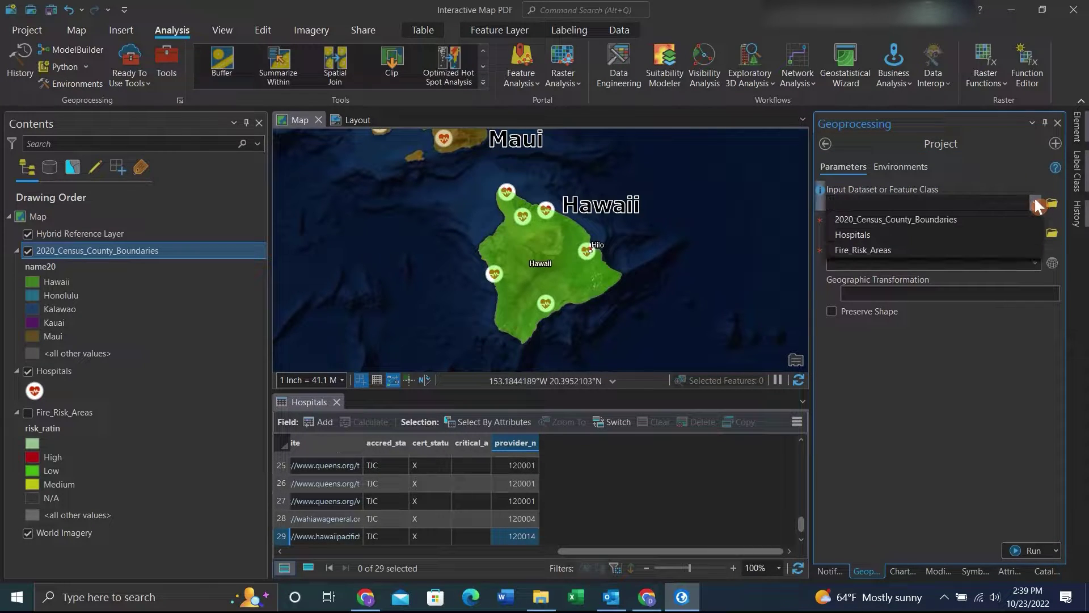
pyautogui.click(976, 219)
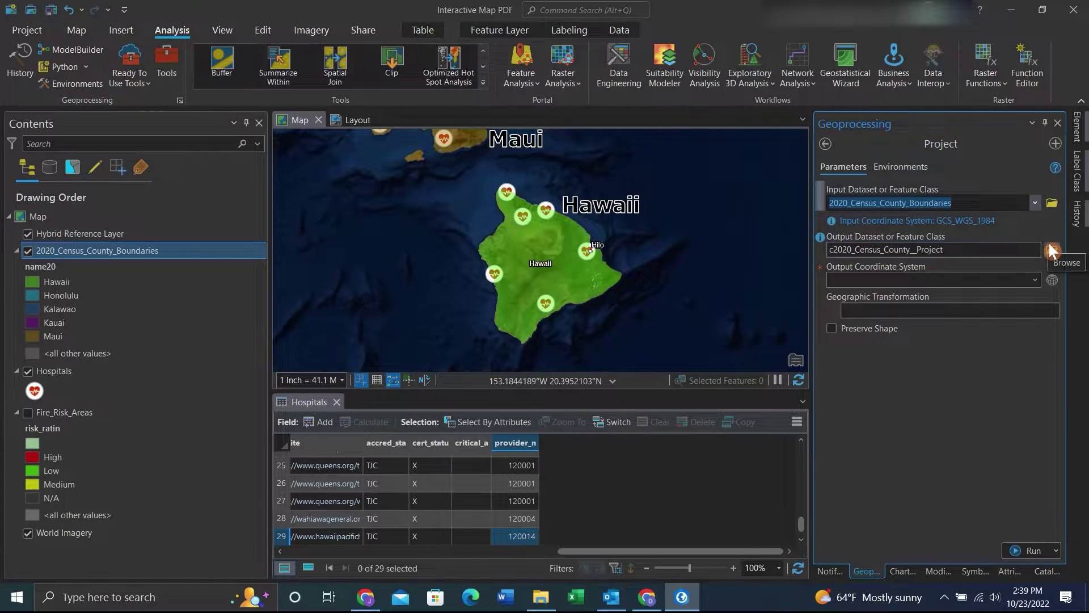
pyautogui.click(1052, 249)
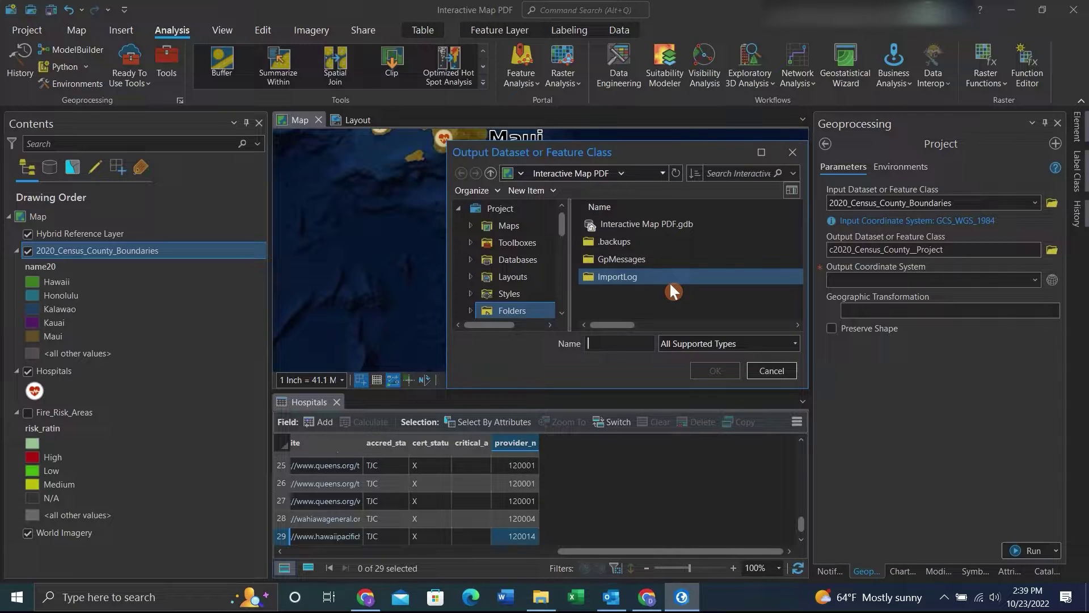
pyautogui.click(770, 370)
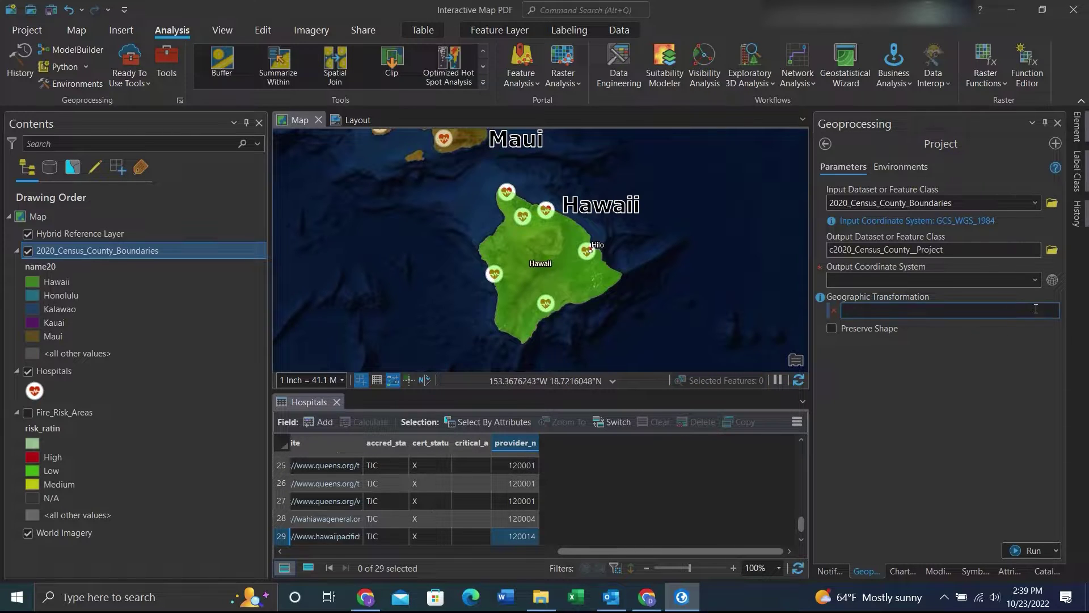
pyautogui.click(1040, 276)
# Step: Search 'Hawaii' and choose NAD 1983 (PA11) StatePlane Hawaii 1 FIPS 5101 (US Feet)
pyautogui.click(1053, 280)
pyautogui.click(554, 249)
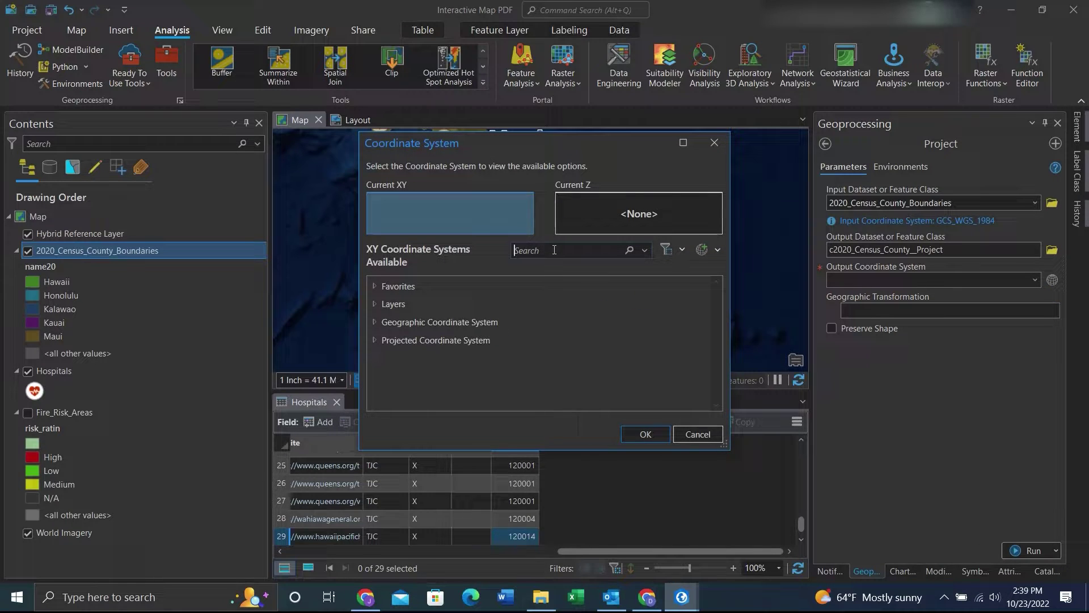
pyautogui.click(554, 249)
pyautogui.write('Hawaii')
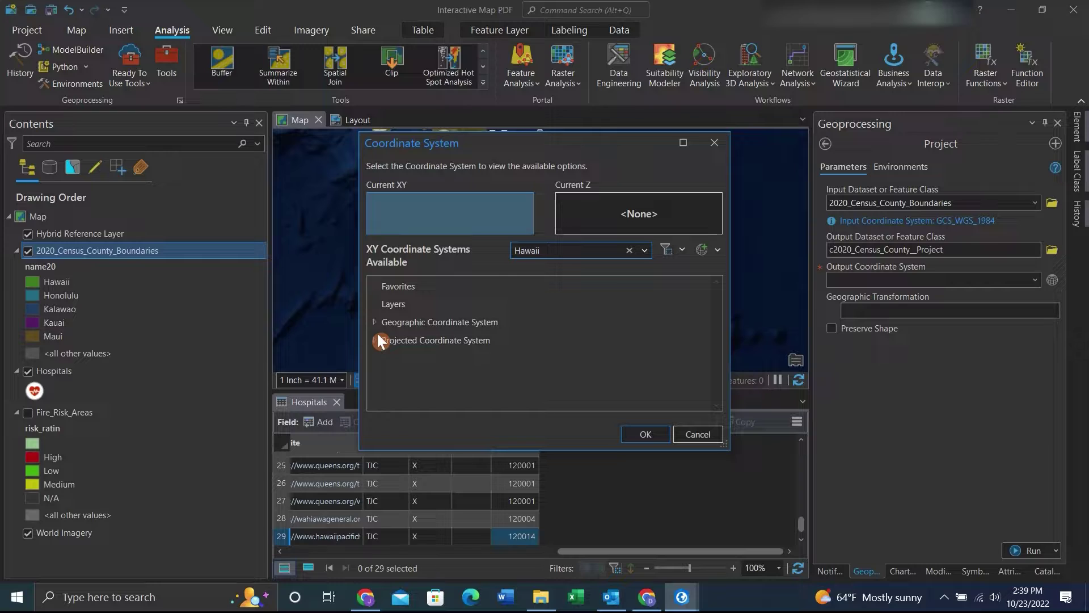
pyautogui.click(375, 340)
pyautogui.click(387, 371)
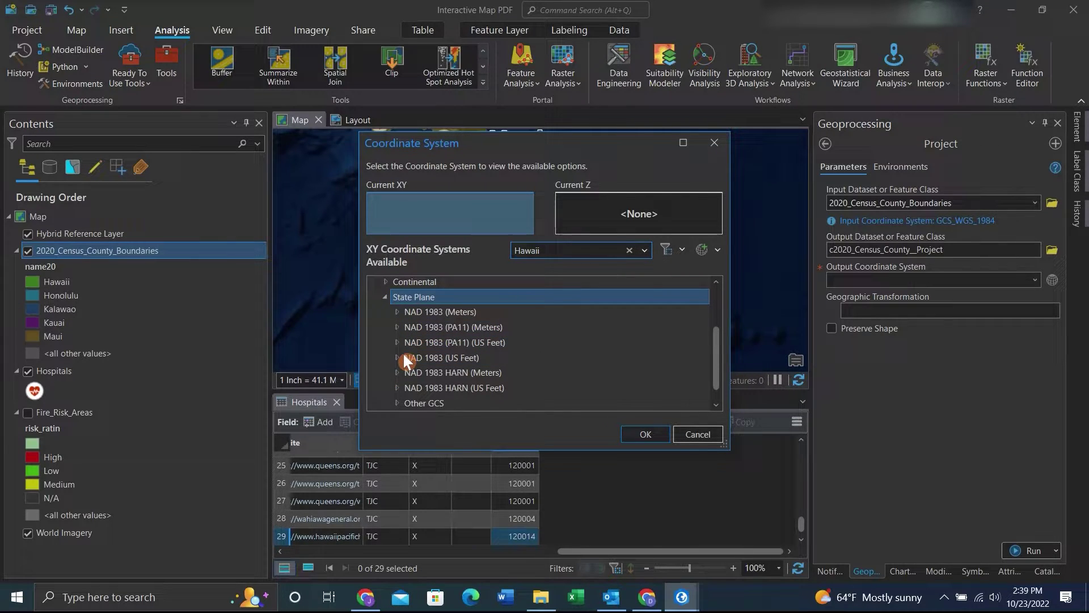
pyautogui.scroll(-1, 400, 346)
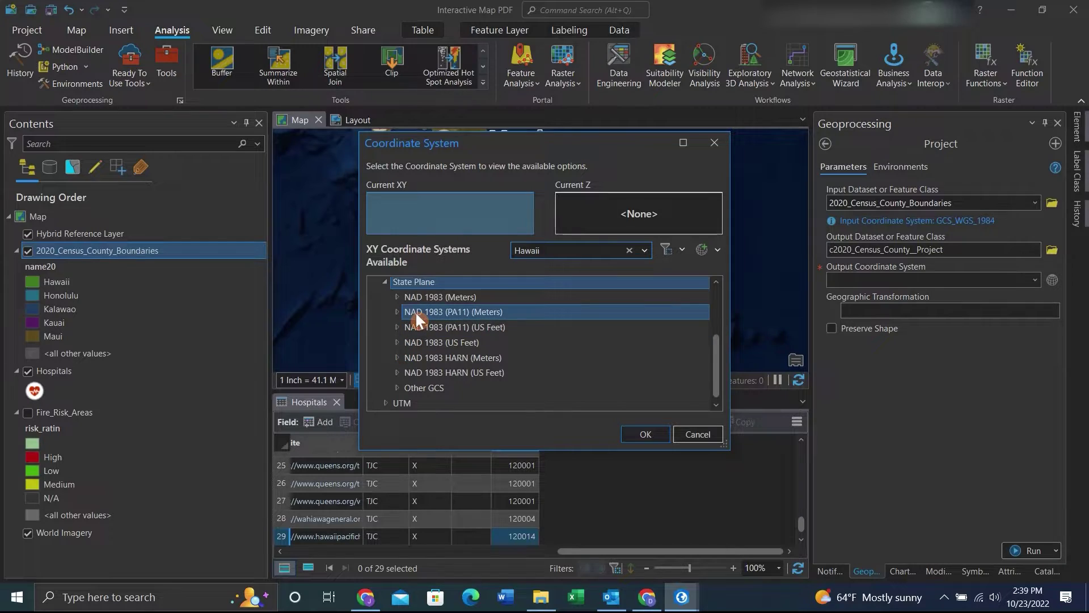
pyautogui.click(397, 327)
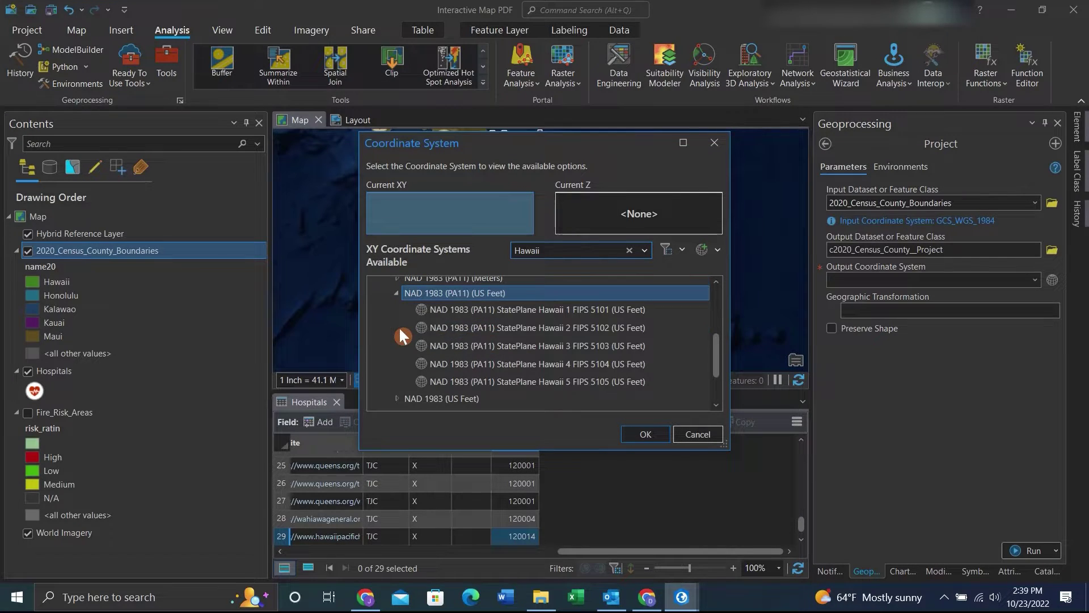
pyautogui.click(465, 311)
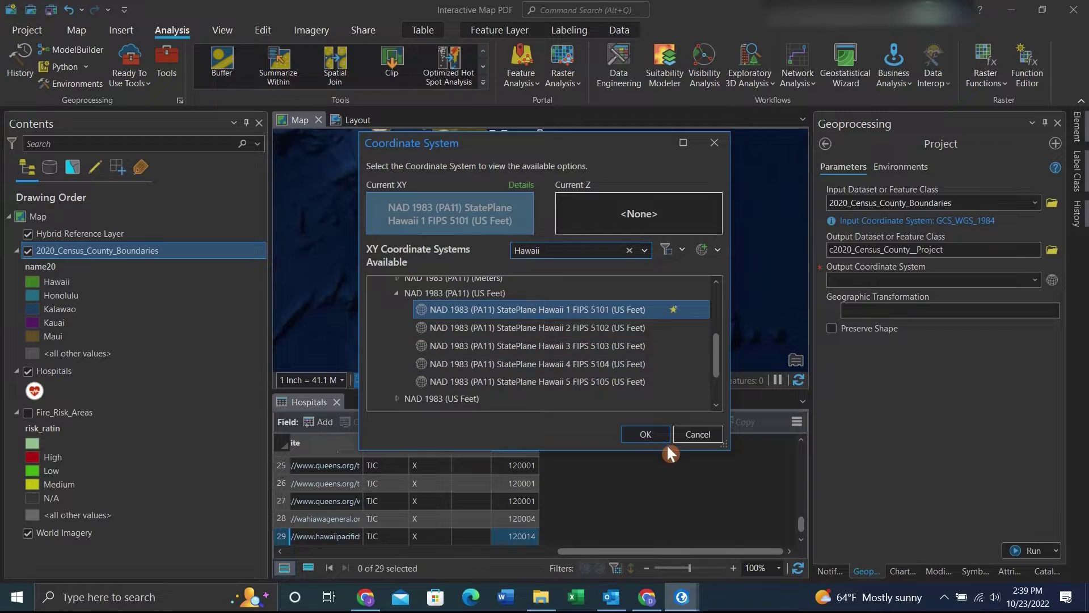
pyautogui.click(647, 435)
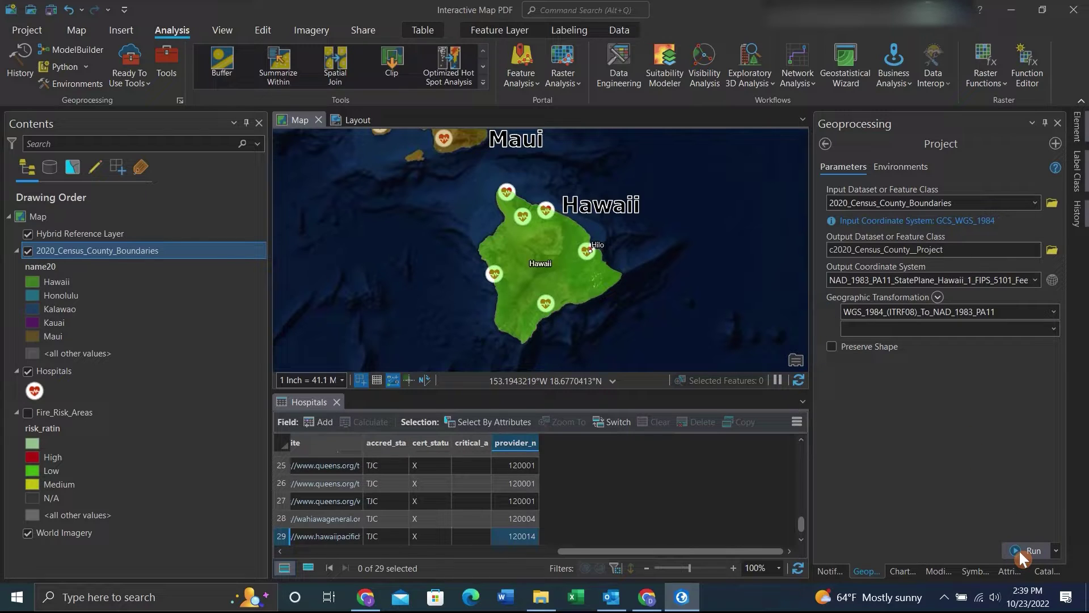
# Step: Run the projection and dismiss the completion details popup
pyautogui.click(1019, 549)
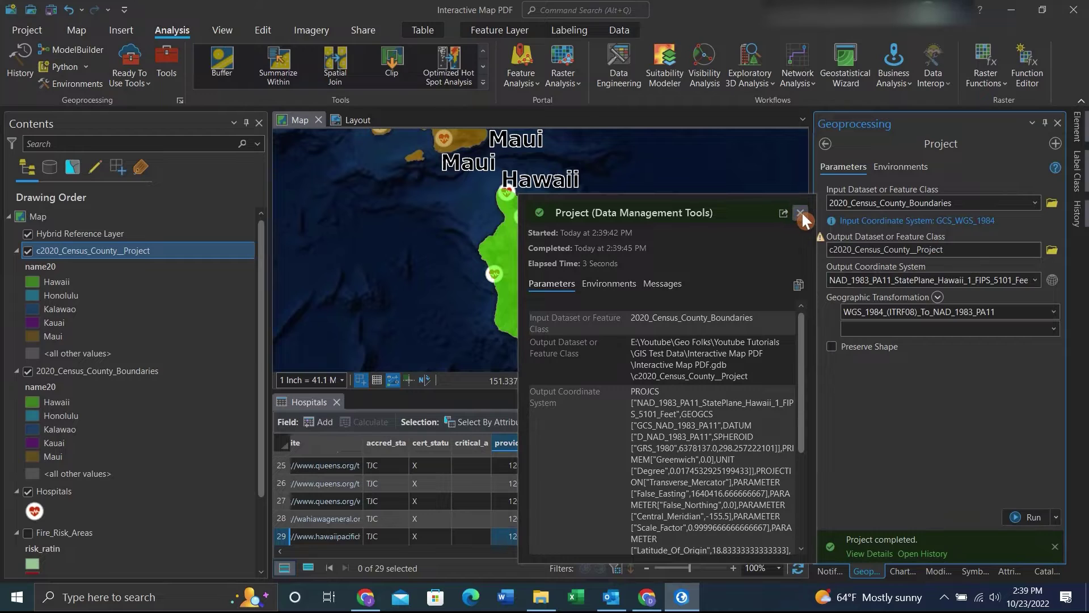
pyautogui.click(800, 212)
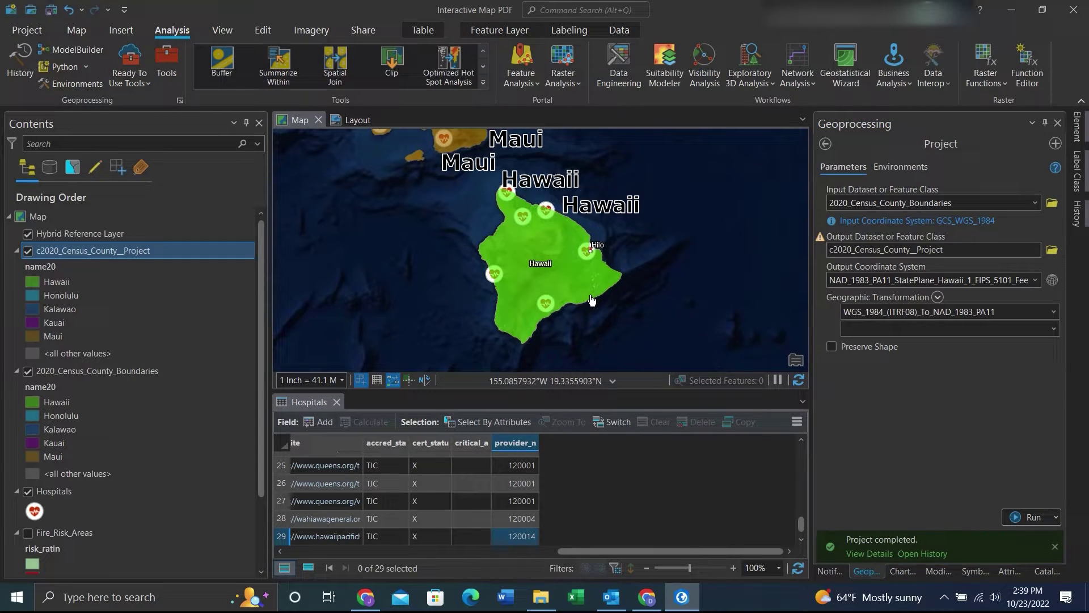
pyautogui.rightClick(198, 251)
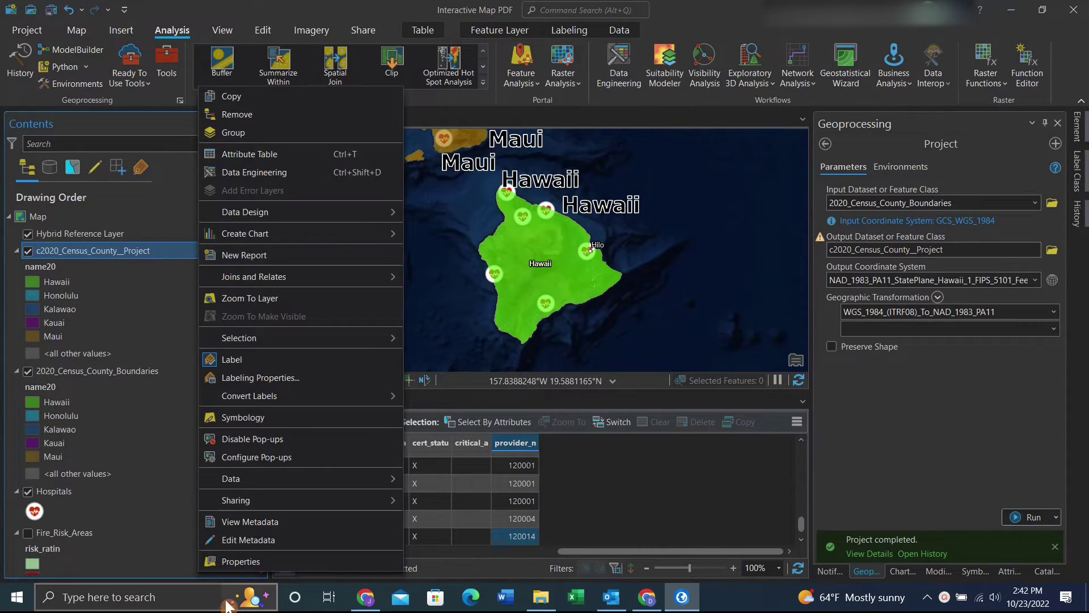
pyautogui.click(242, 558)
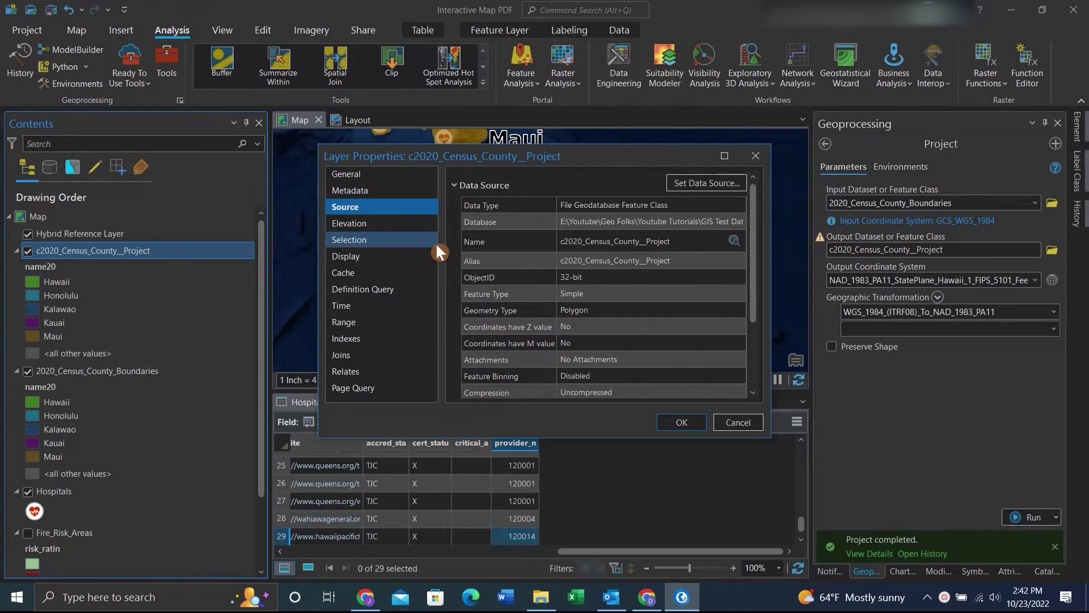
pyautogui.scroll(-3, 523, 205)
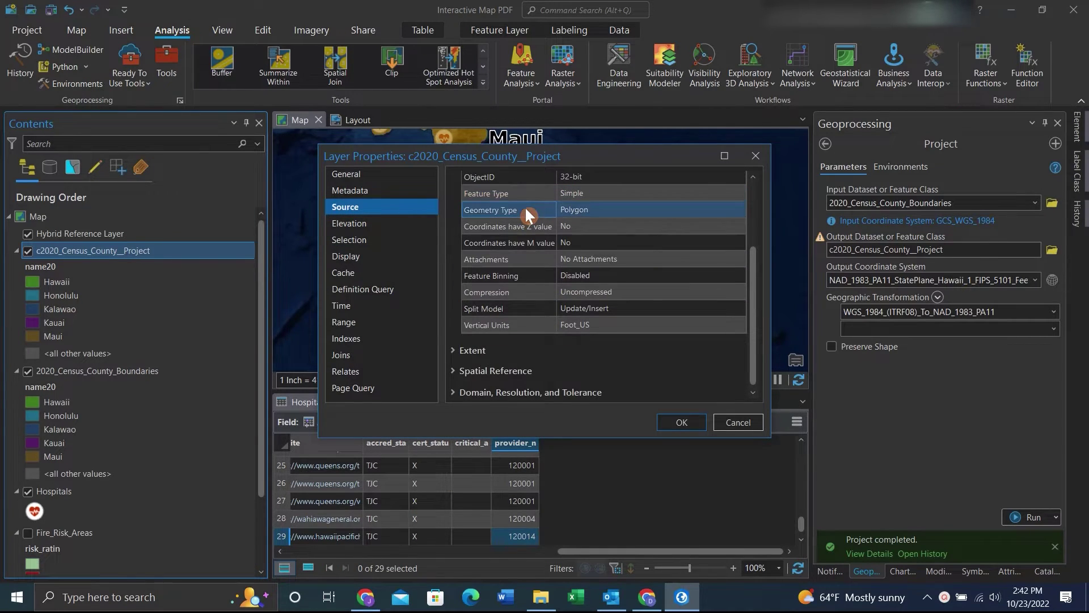
pyautogui.click(526, 373)
pyautogui.scroll(-3, 576, 322)
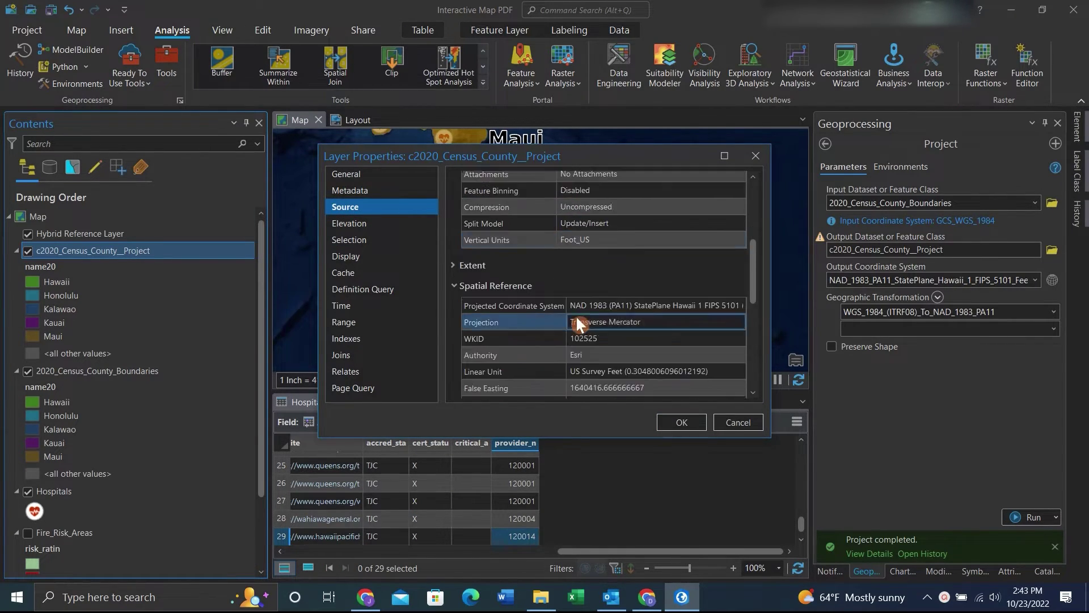
pyautogui.scroll(-3, 576, 322)
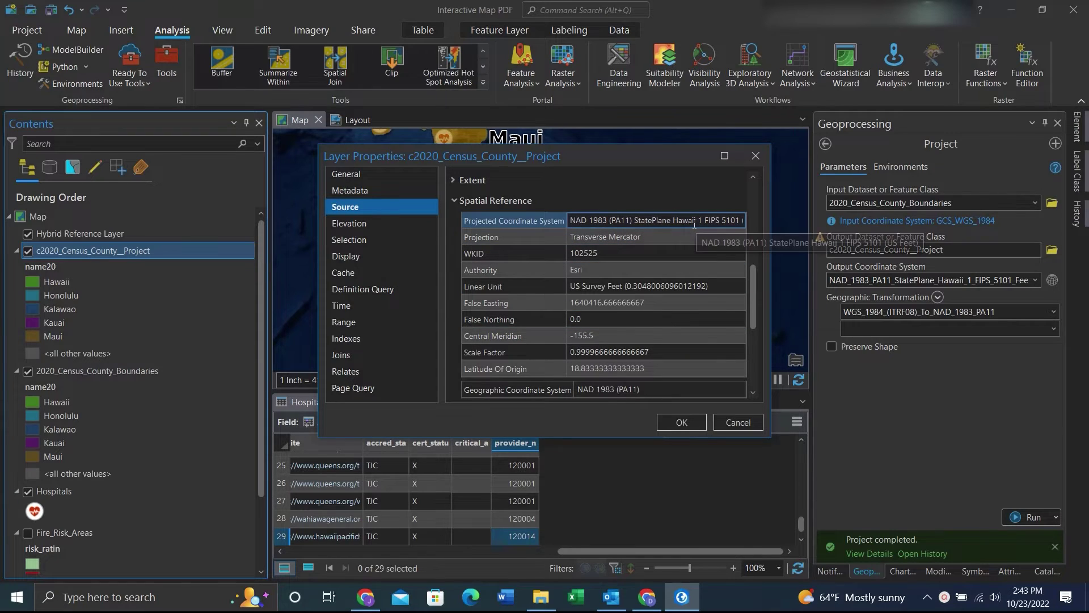
pyautogui.click(739, 421)
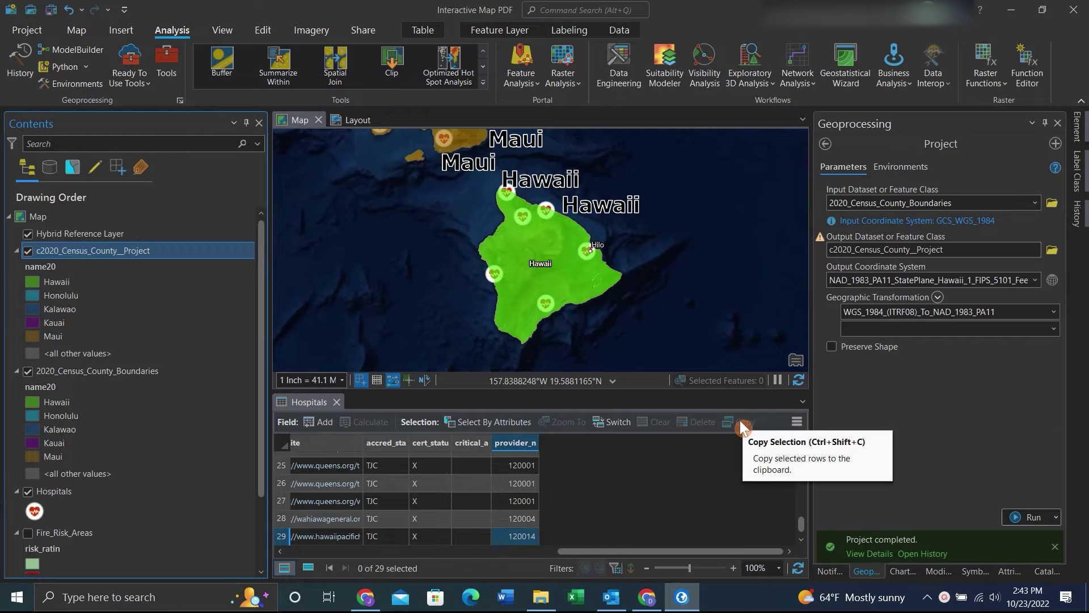